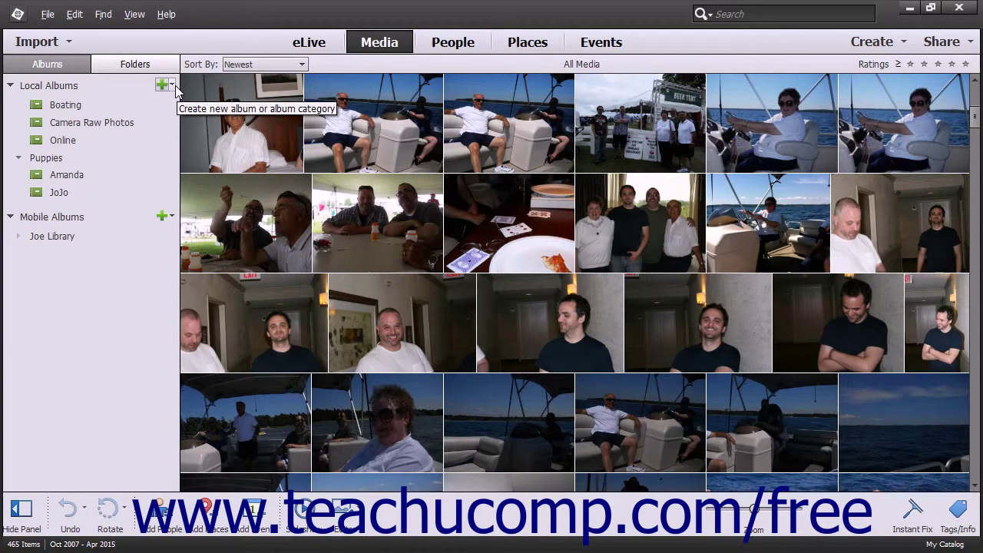
Create an album category named 'Vacation' with parent None (Top Level).
{"action": "left_click", "coordinate": [172, 86]}
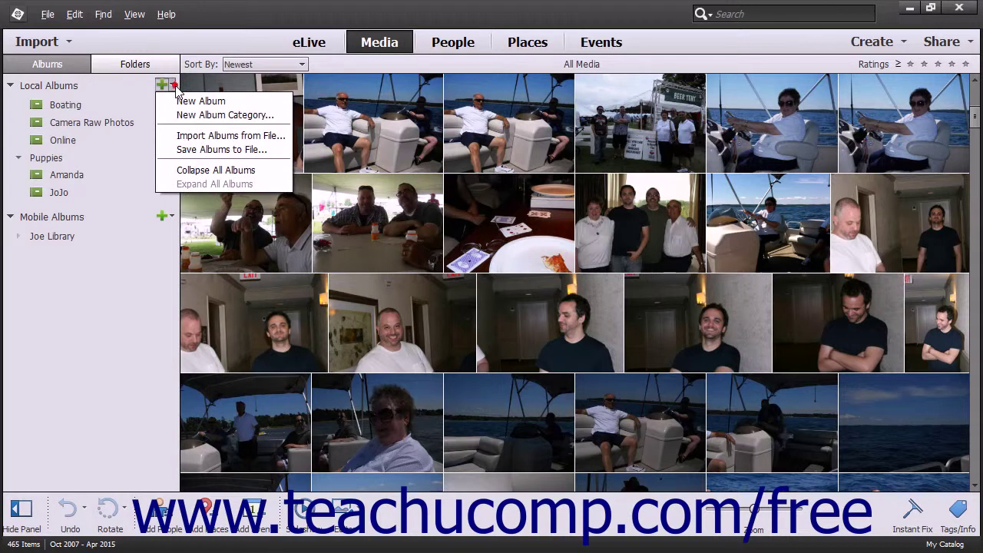
{"action": "left_click", "coordinate": [199, 115]}
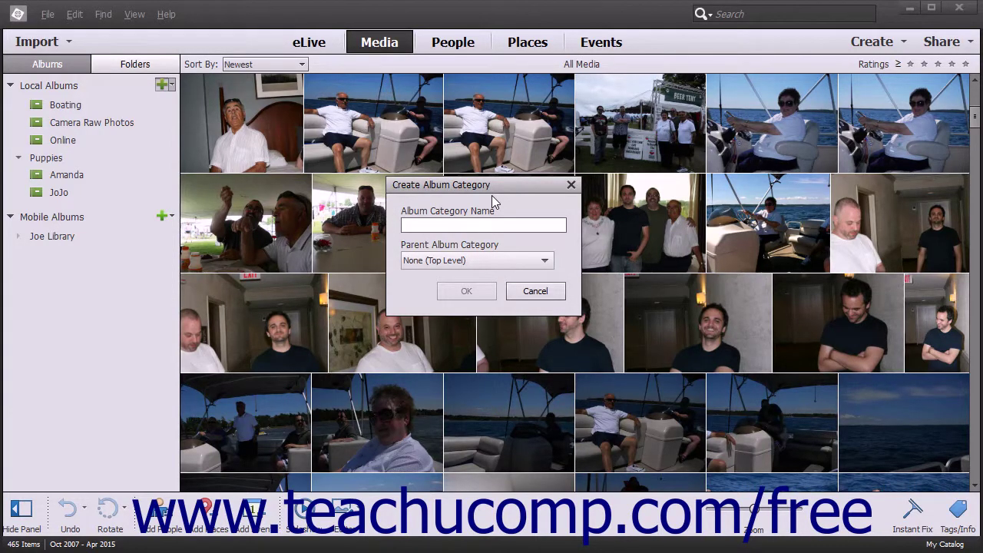
{"action": "type", "text": "Vacation"}
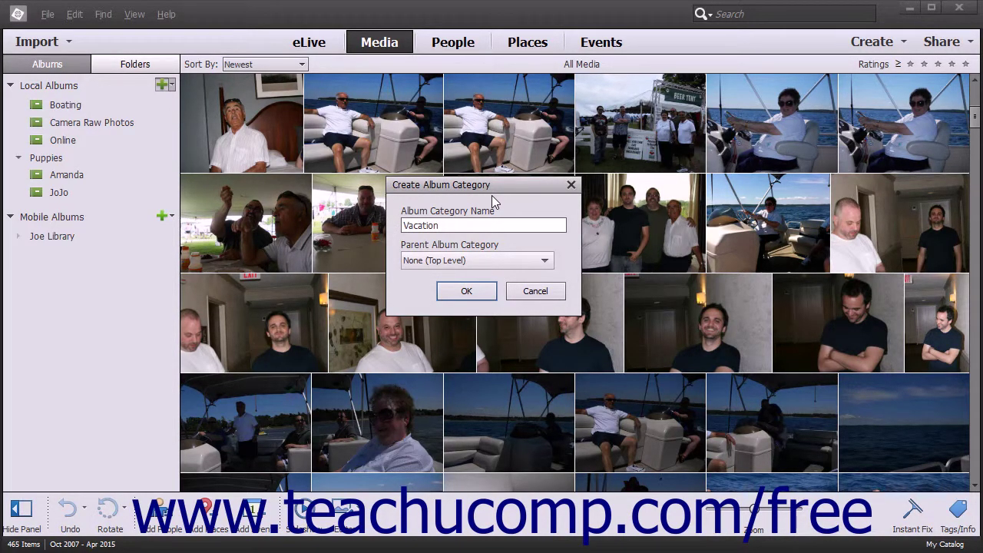
{"action": "left_click", "coordinate": [546, 261]}
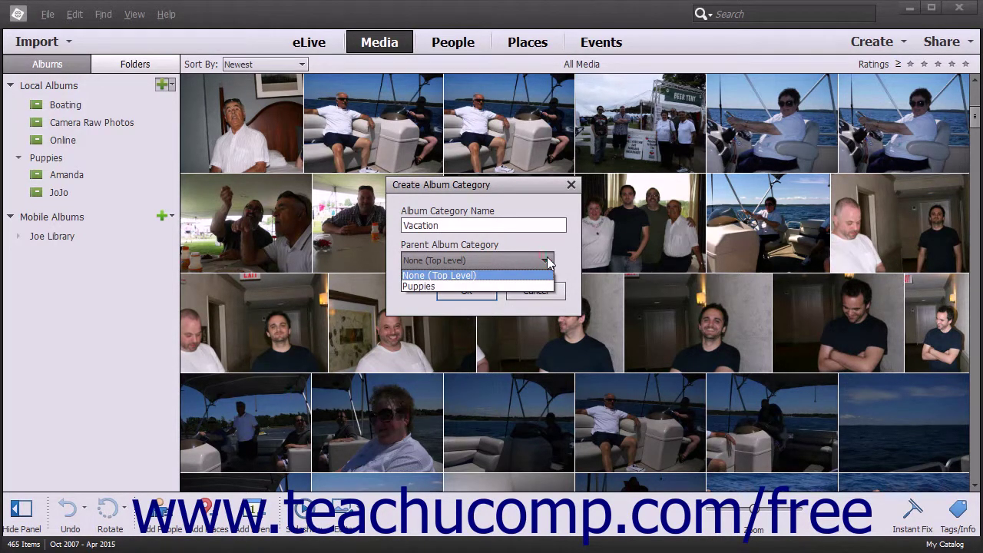
{"action": "left_click", "coordinate": [547, 260]}
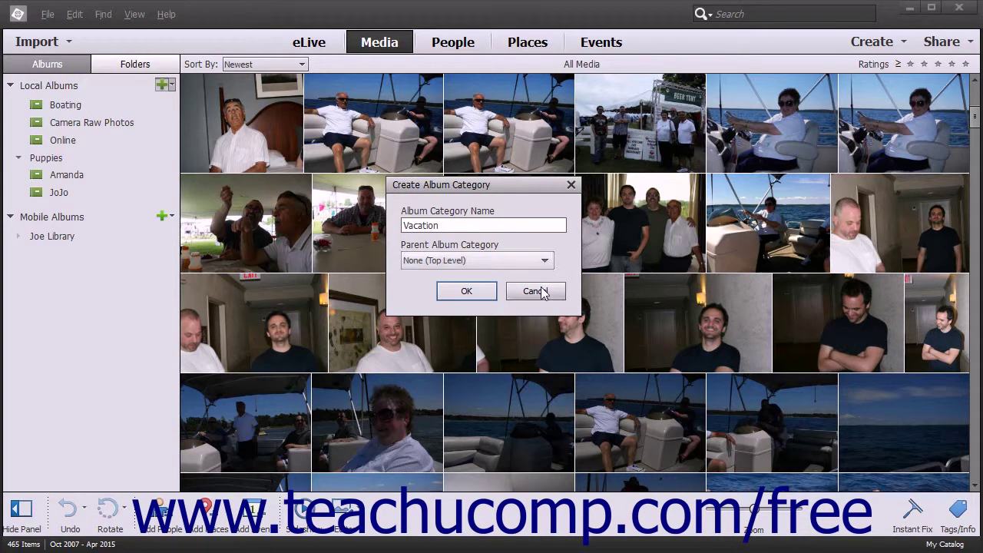
{"action": "left_click", "coordinate": [467, 291]}
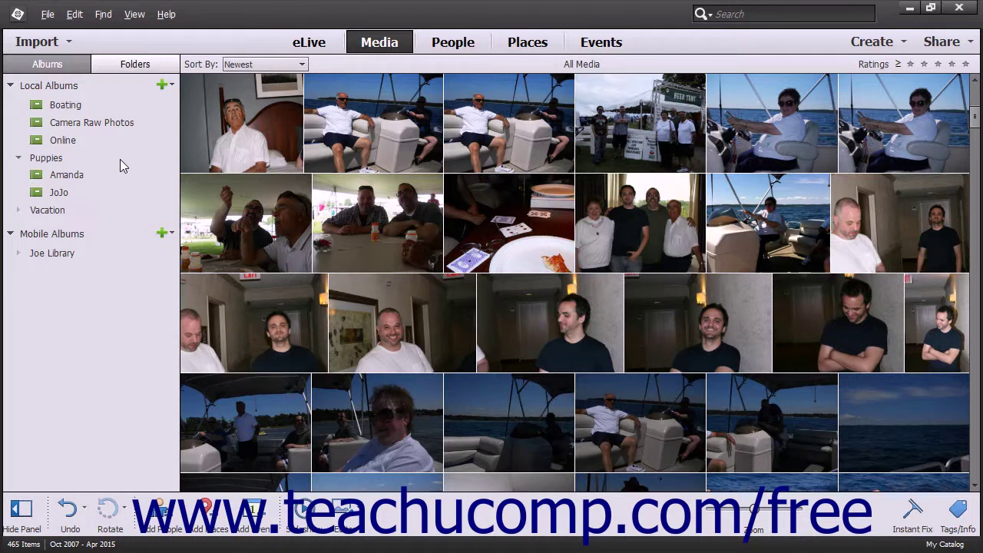
Drag the Boating album onto the Vacation category to nest it there.
{"action": "left_click_drag", "start_coordinate": [71, 104], "coordinate": [68, 211]}
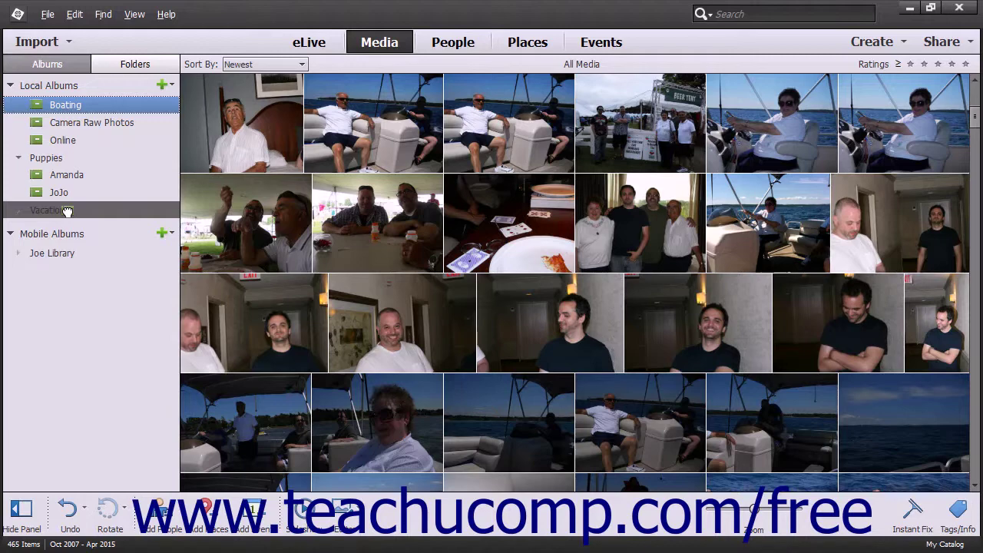
{"action": "left_click_drag", "start_coordinate": [67, 211], "coordinate": [68, 211]}
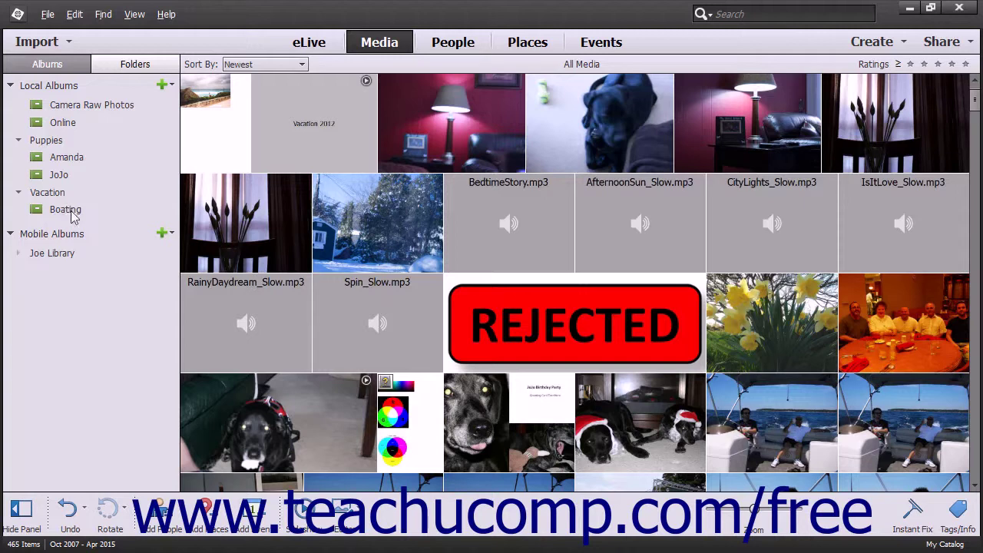
{"action": "left_click", "coordinate": [172, 85]}
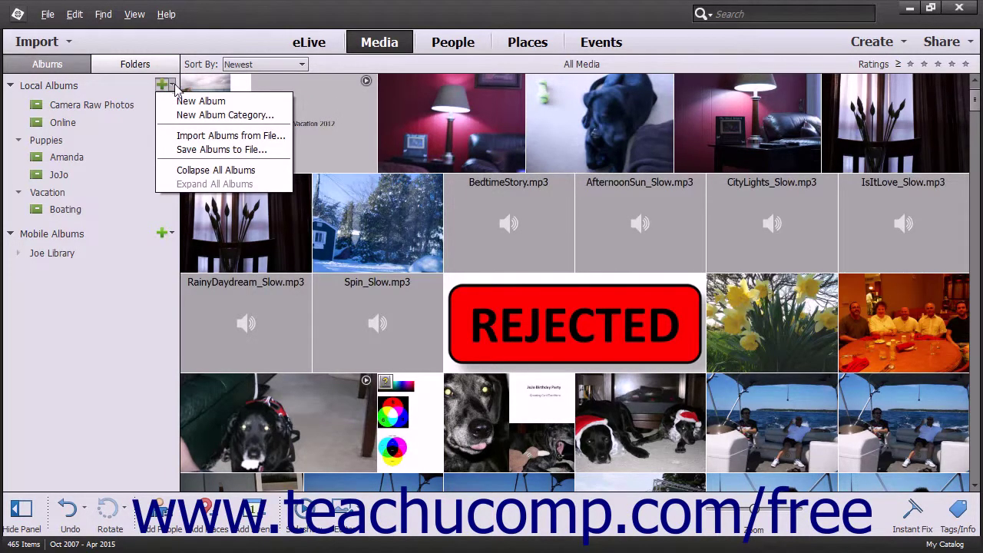
{"action": "left_click", "coordinate": [184, 174]}
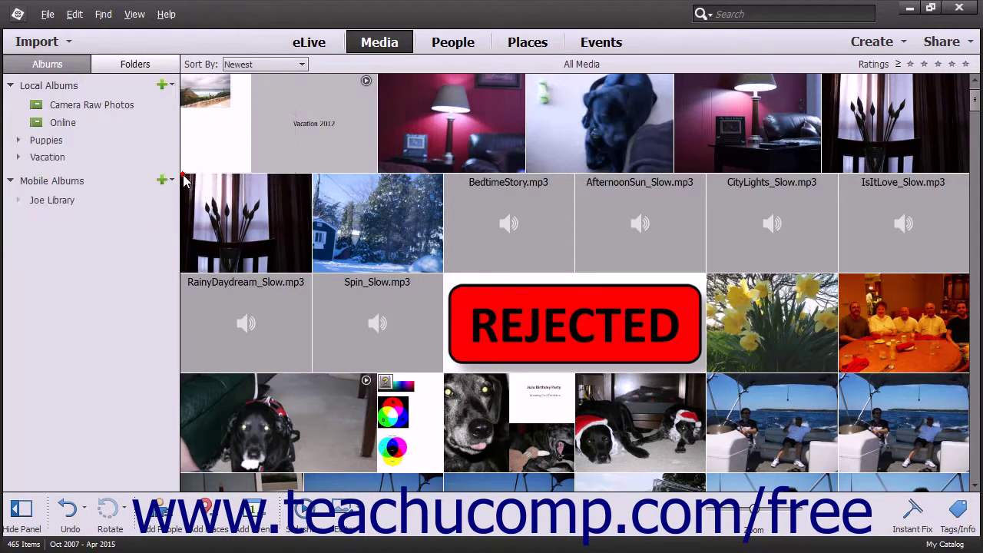
{"action": "left_click", "coordinate": [170, 86]}
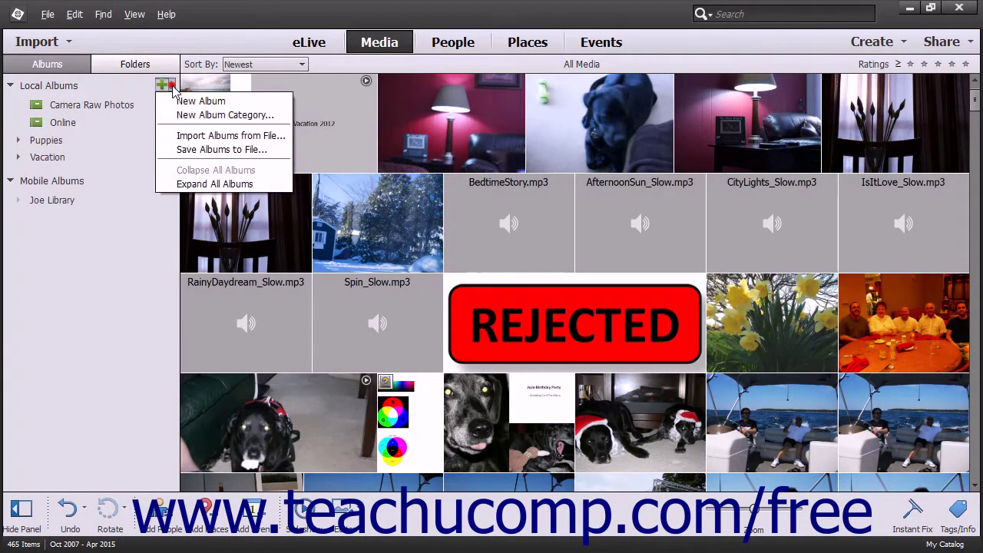
{"action": "left_click", "coordinate": [184, 184]}
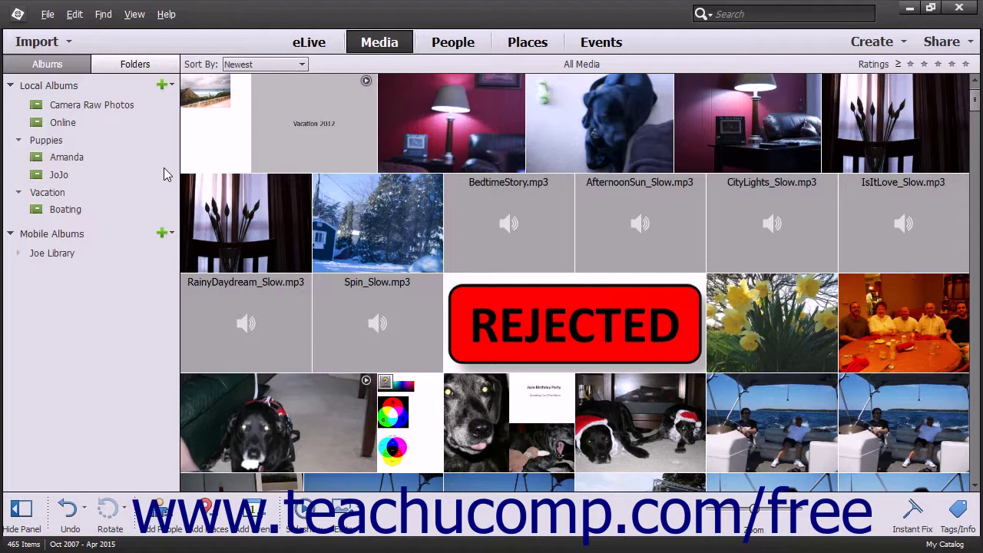
{"action": "left_click", "coordinate": [174, 85]}
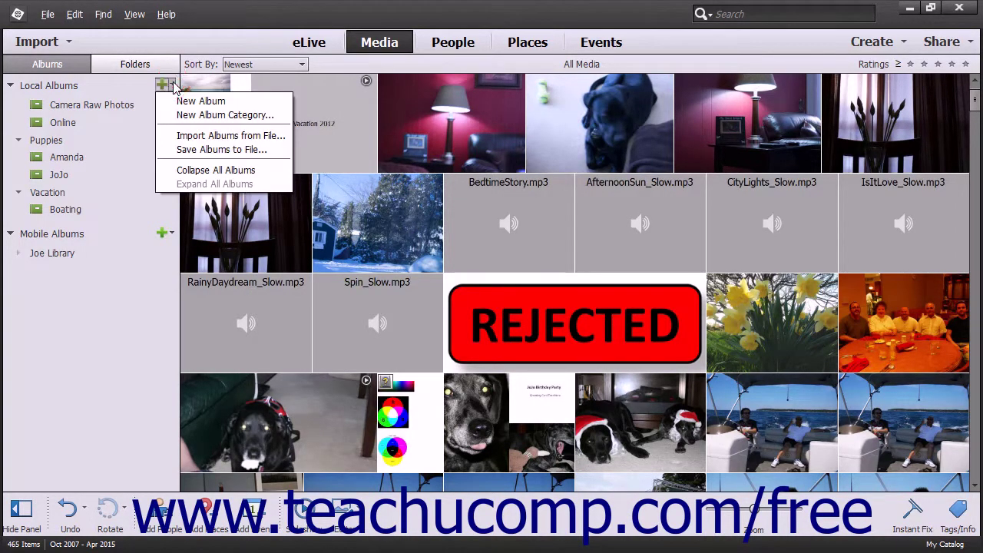
Save albums to file, exporting only the Vacation album category.
{"action": "left_click", "coordinate": [198, 150]}
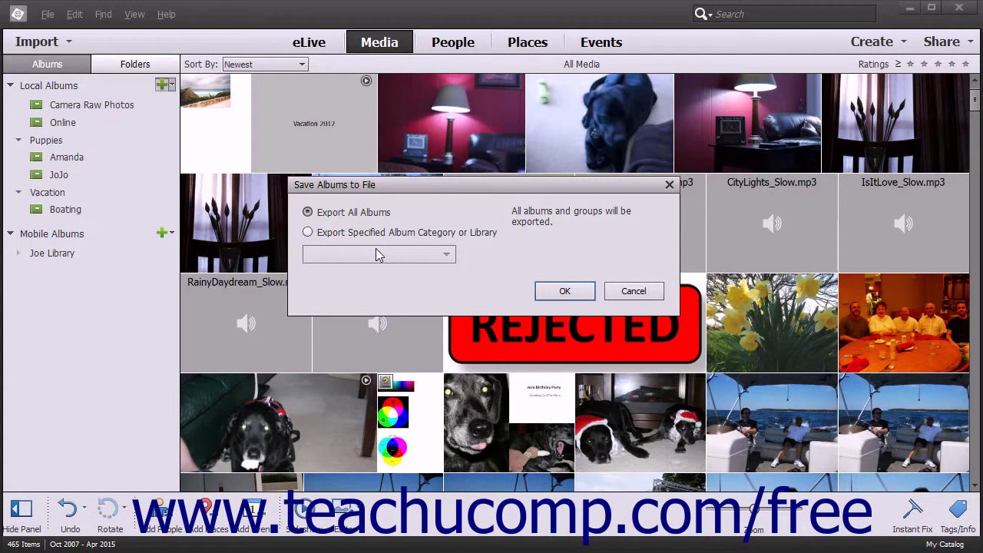
{"action": "left_click", "coordinate": [359, 212]}
{"action": "left_click", "coordinate": [359, 235]}
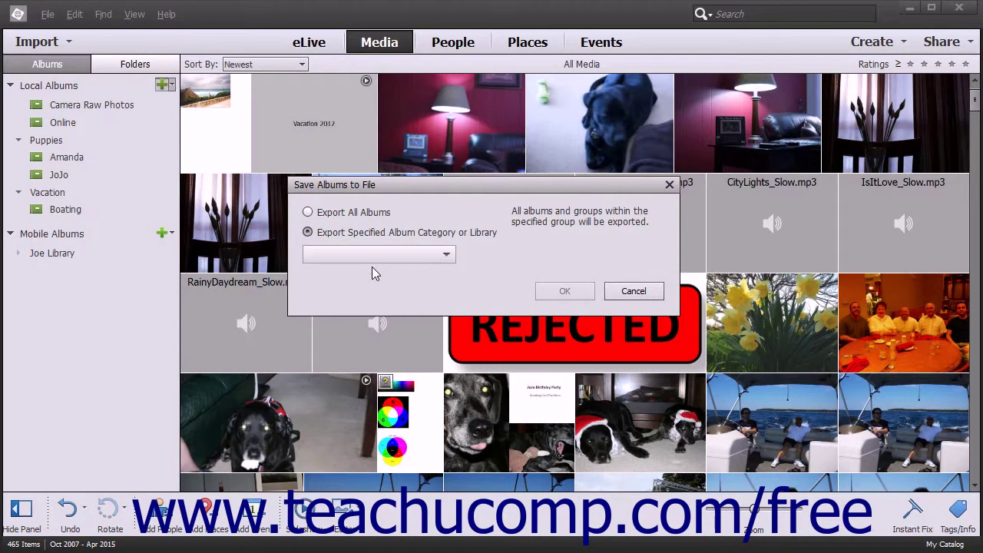
{"action": "left_click", "coordinate": [447, 257]}
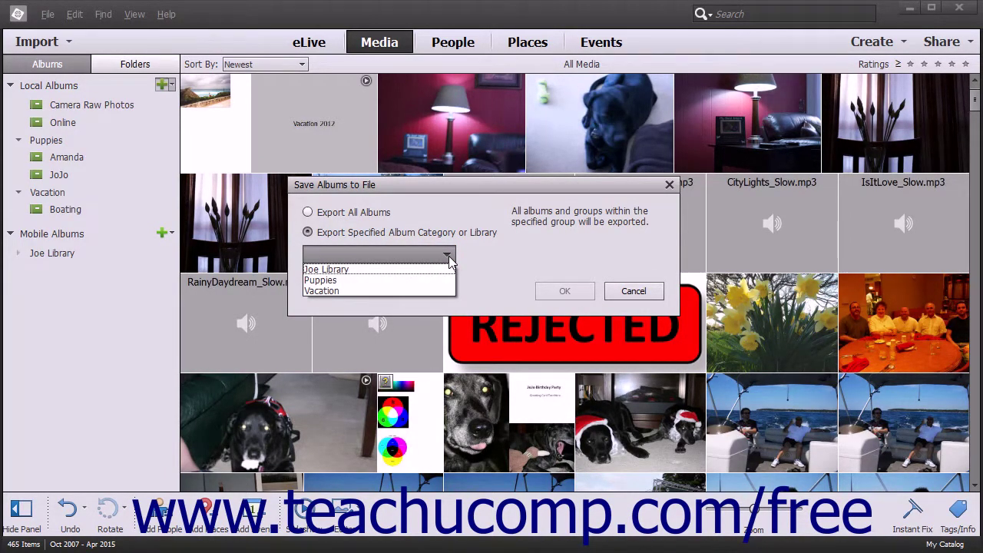
{"action": "left_click", "coordinate": [416, 290]}
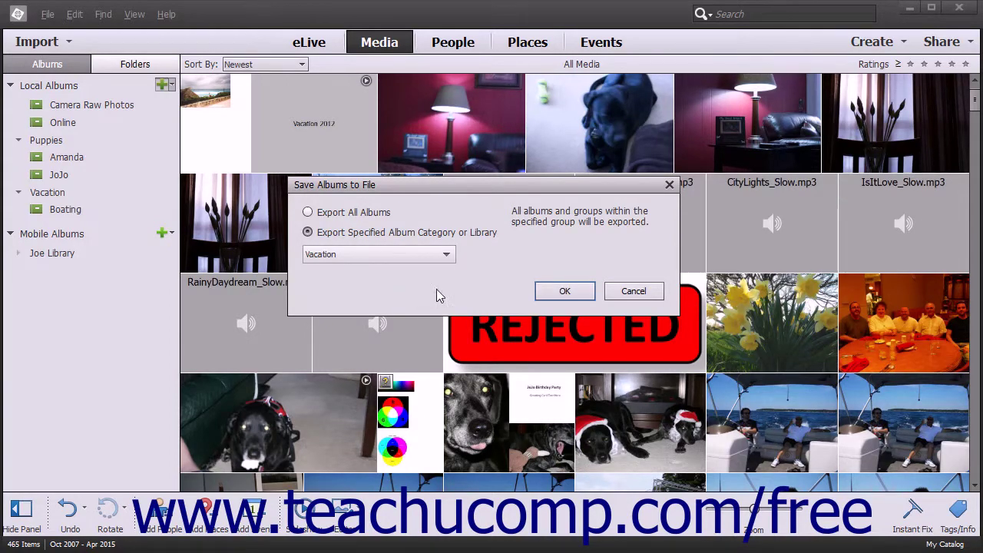
{"action": "left_click", "coordinate": [561, 290]}
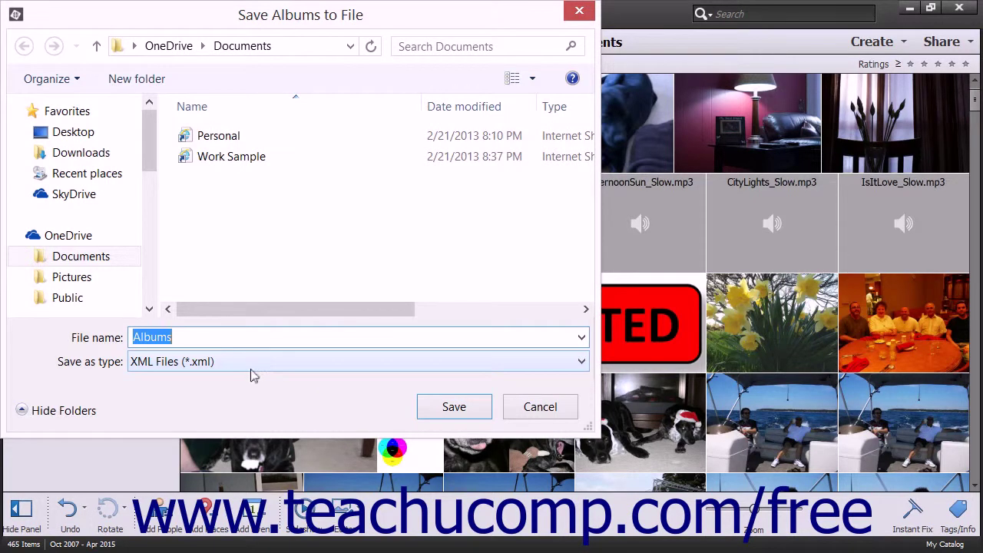
Replace the default 'Albums' file name with 'Vacation' and save the XML file.
{"action": "left_click", "coordinate": [223, 338]}
{"action": "key", "text": "BackSpace"}
{"action": "key", "text": "BackSpace"}
{"action": "key", "text": "BackSpace"}
{"action": "key", "text": "BackSpace"}
{"action": "key", "text": "BackSpace"}
{"action": "key", "text": "BackSpace"}
{"action": "type", "text": "Vacation"}
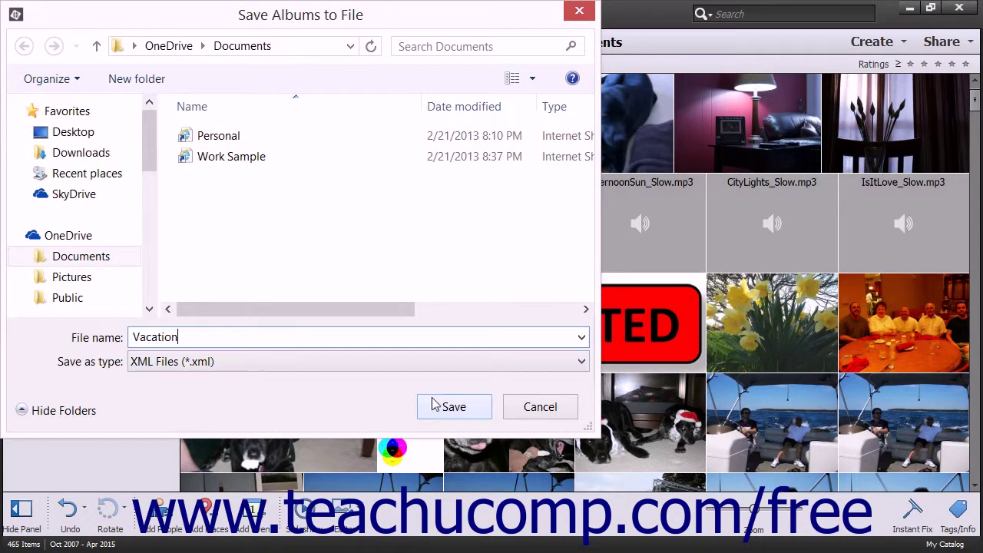
{"action": "left_click", "coordinate": [454, 406]}
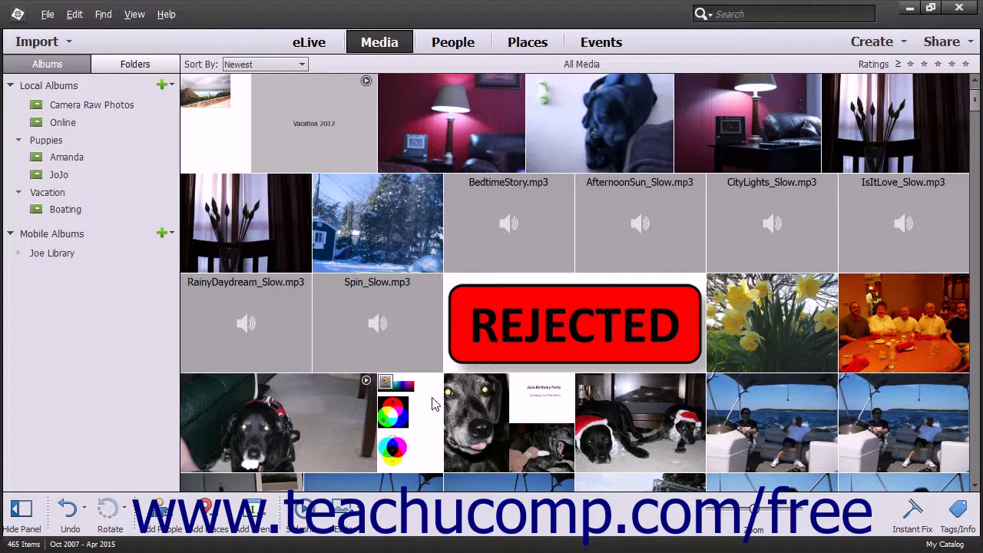
Import albums from Vacation.xml, restoring the Vacation category with its Boating album.
{"action": "left_click", "coordinate": [164, 85]}
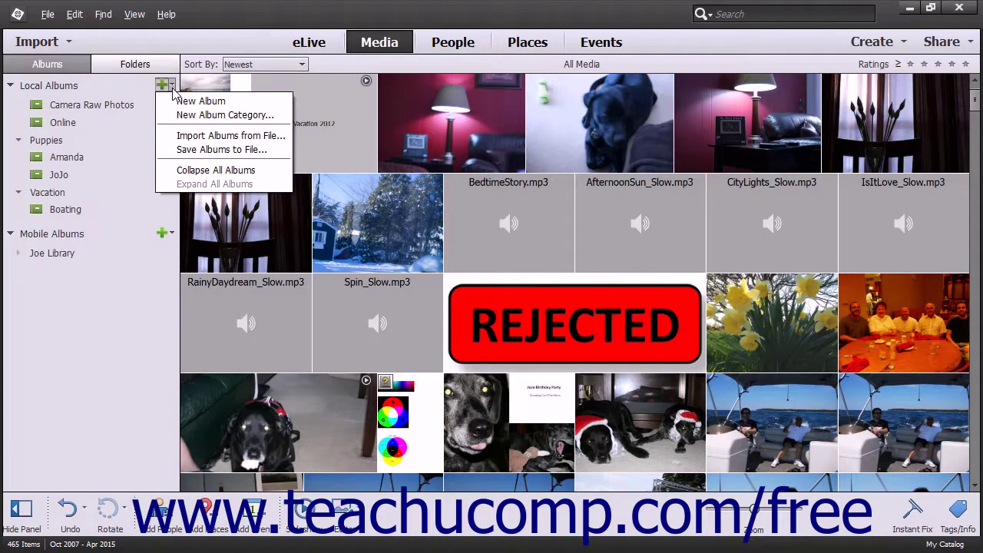
{"action": "left_click", "coordinate": [201, 137]}
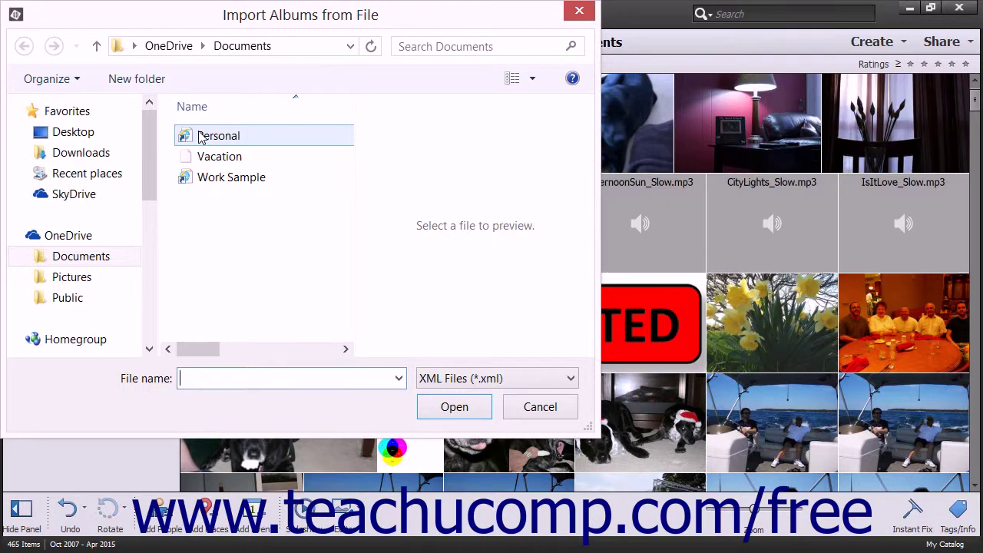
{"action": "left_click", "coordinate": [214, 157]}
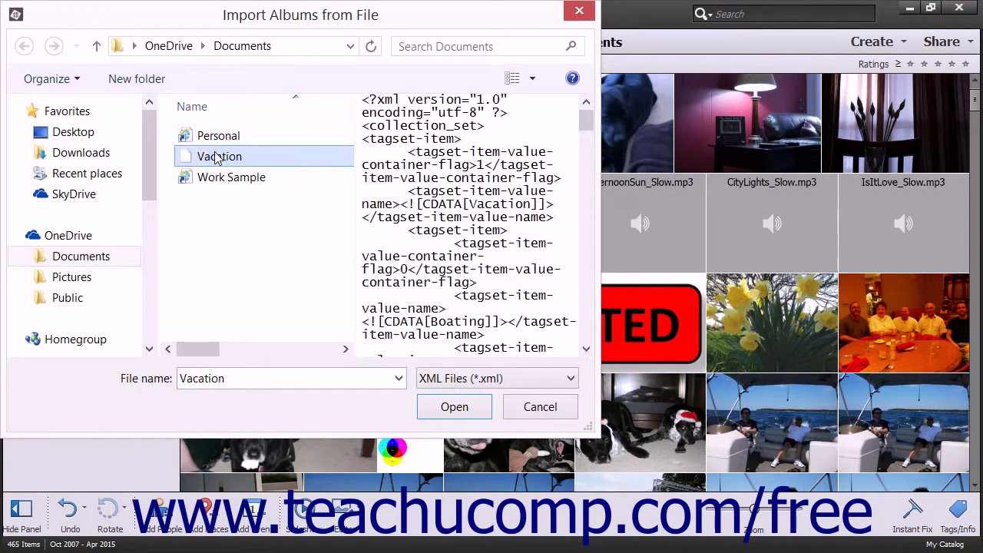
{"action": "left_click", "coordinate": [437, 409]}
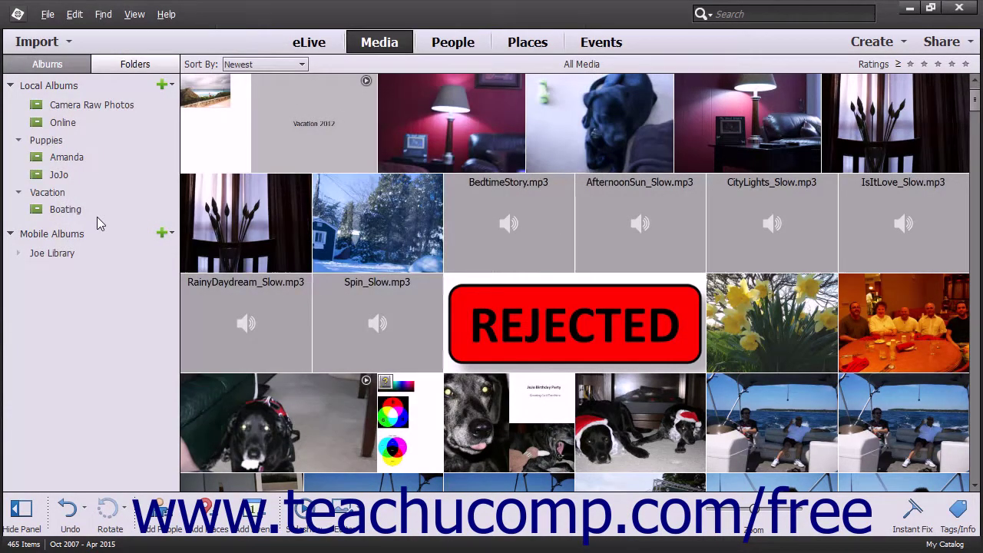
{"action": "right_click", "coordinate": [64, 211]}
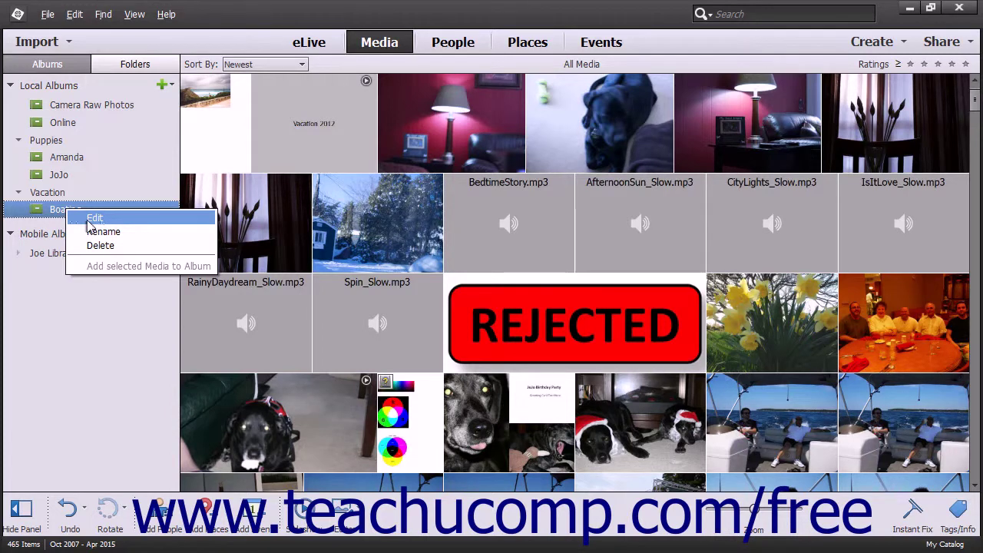
{"action": "left_click", "coordinate": [93, 218]}
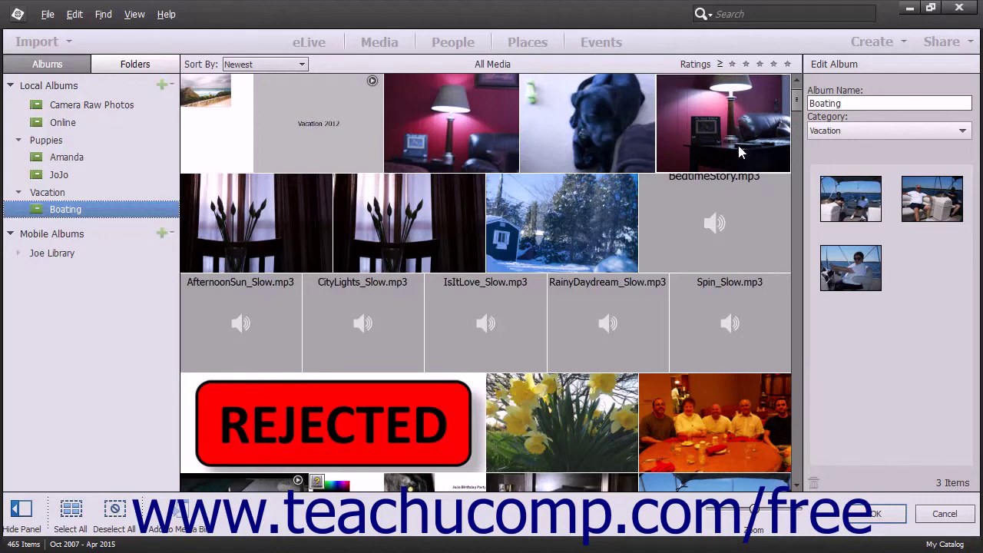
{"action": "left_click", "coordinate": [945, 513]}
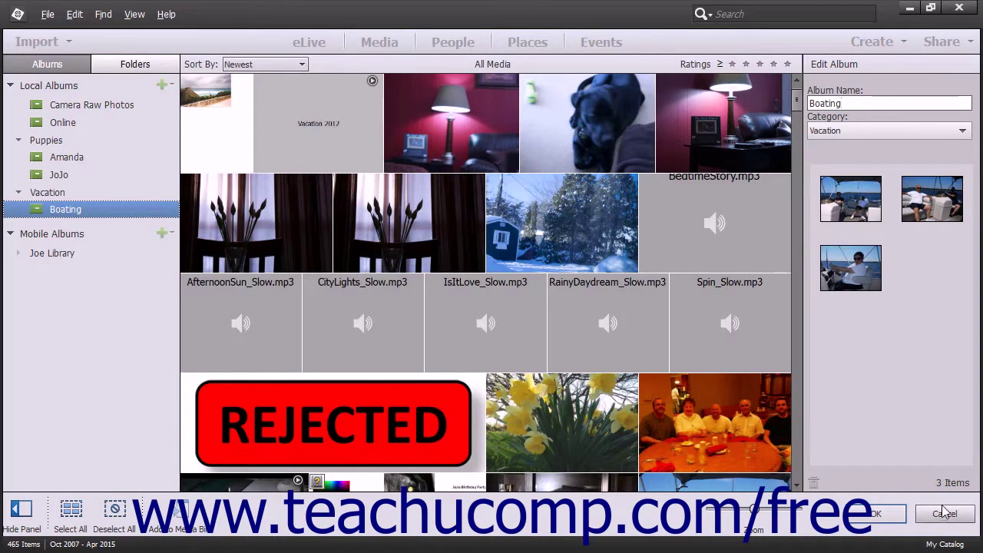
{"action": "right_click", "coordinate": [78, 192]}
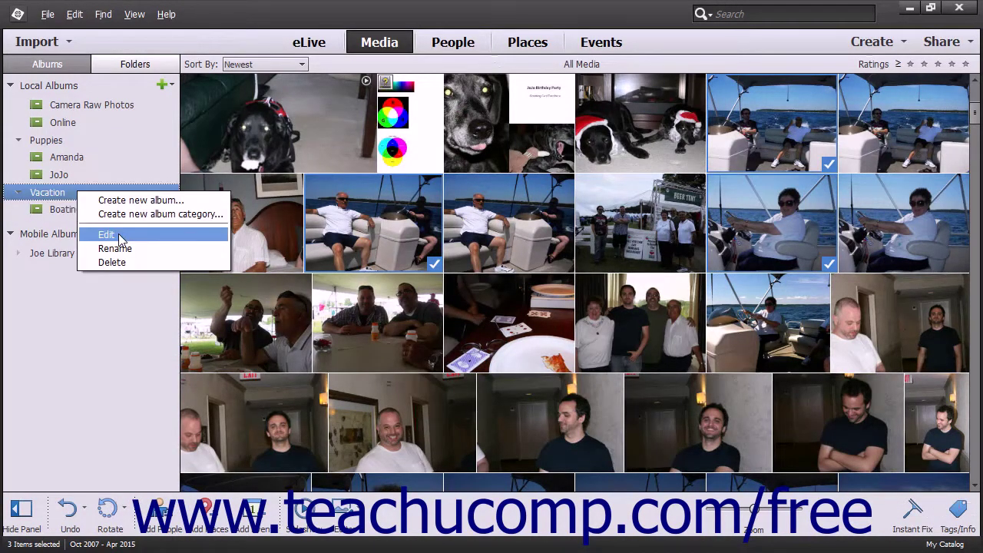
{"action": "left_click", "coordinate": [119, 235]}
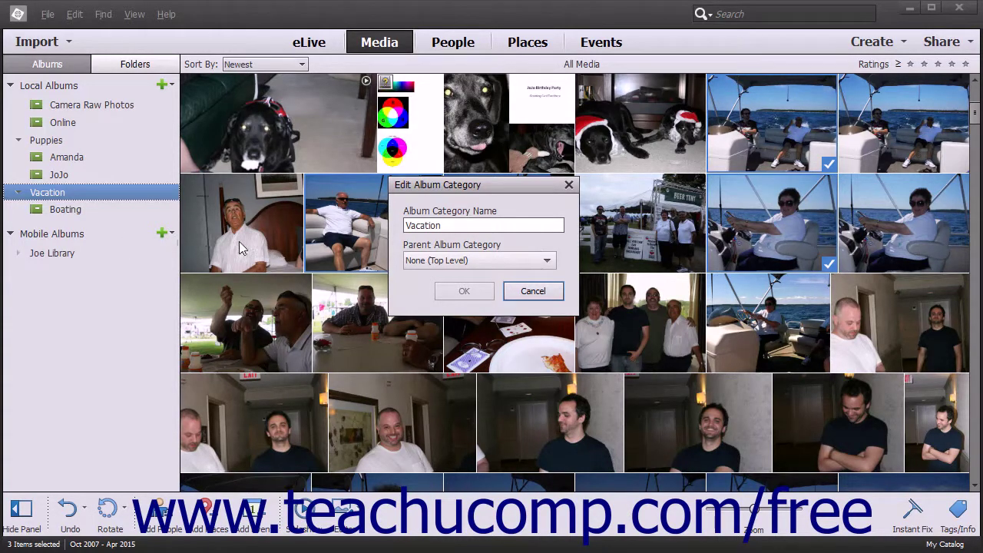
{"action": "left_click", "coordinate": [532, 291]}
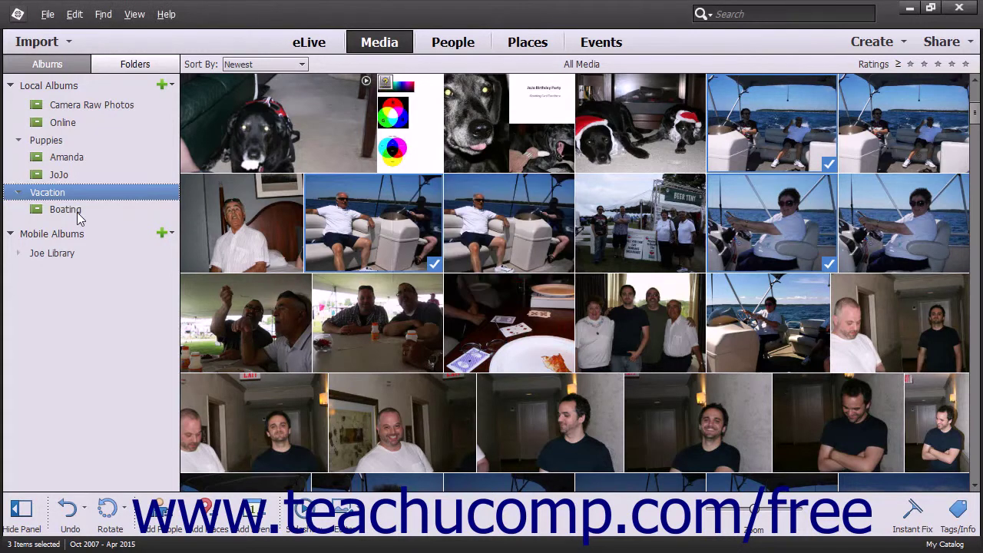
Rename the Boating album under Vacation to 'Vacation- Traverse City'.
{"action": "right_click", "coordinate": [78, 213]}
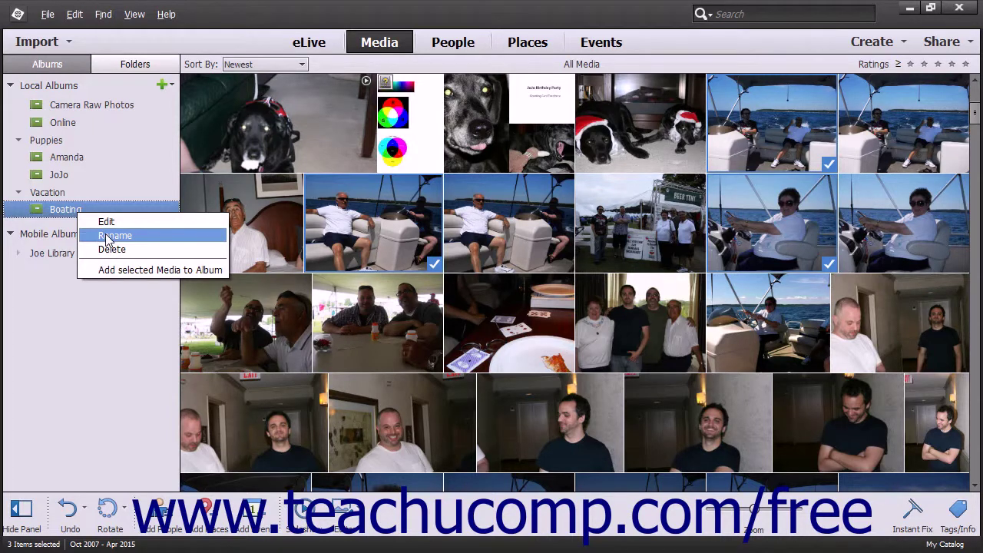
{"action": "left_click", "coordinate": [108, 236]}
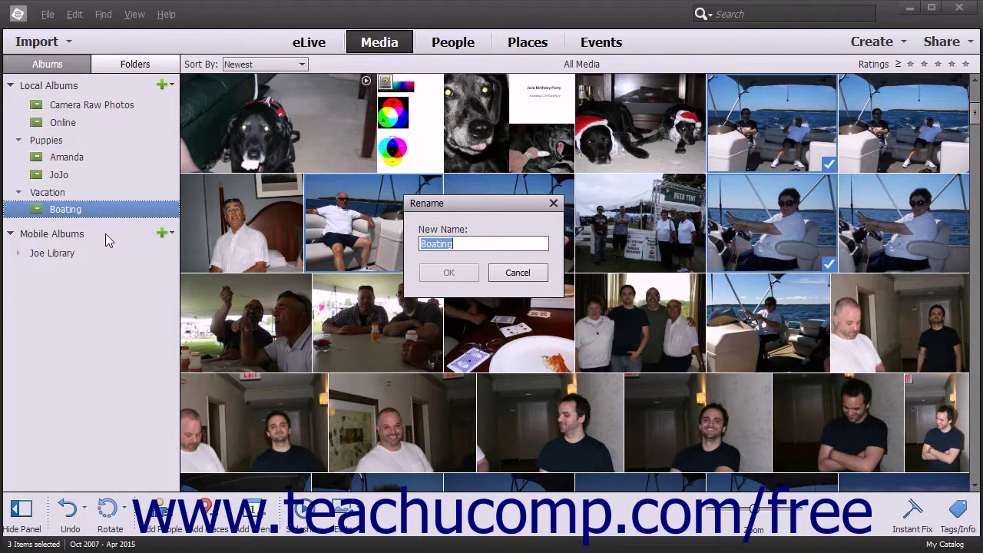
{"action": "type", "text": "Vacation- Traverse City"}
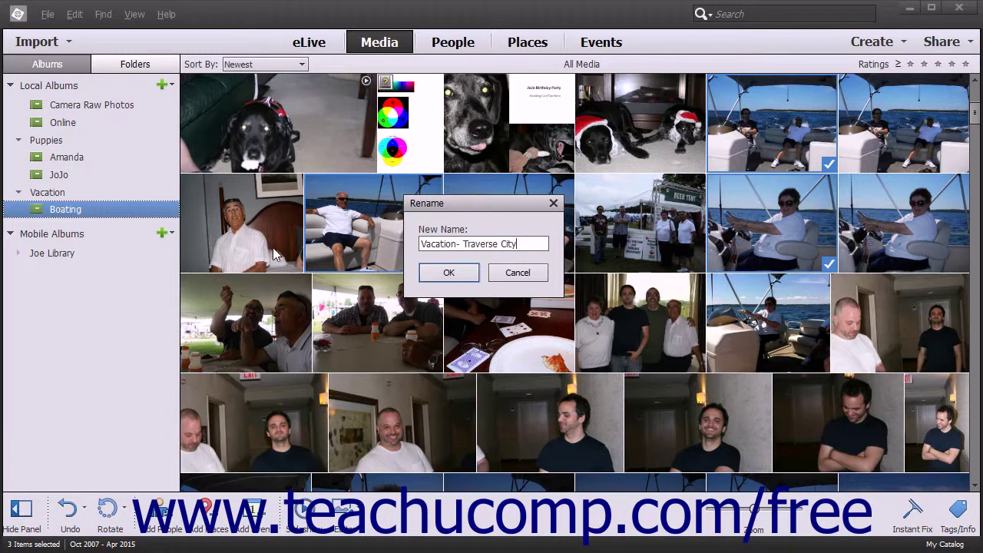
{"action": "left_click", "coordinate": [436, 273]}
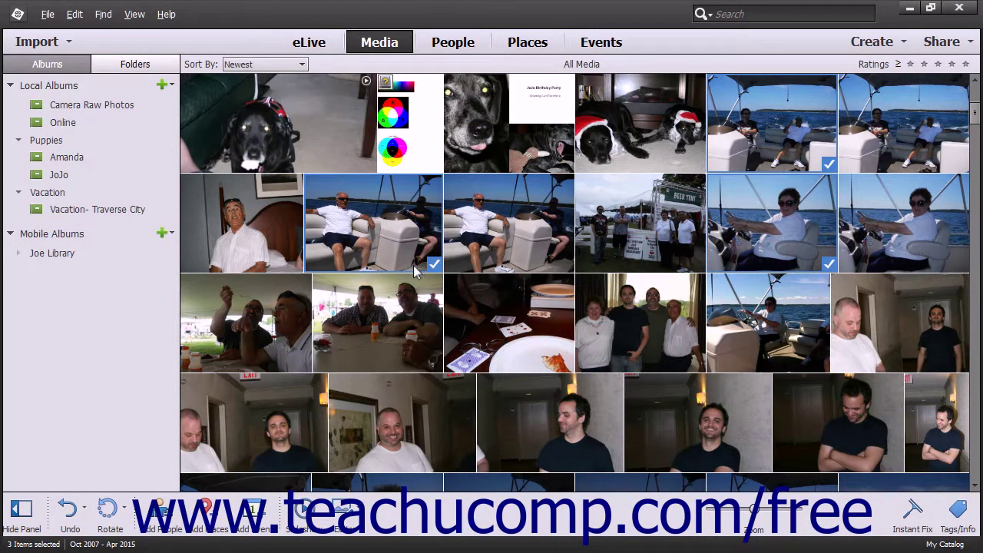
Cancel deleting Vacation- Traverse City, then select the four party photos in row three.
{"action": "right_click", "coordinate": [109, 219]}
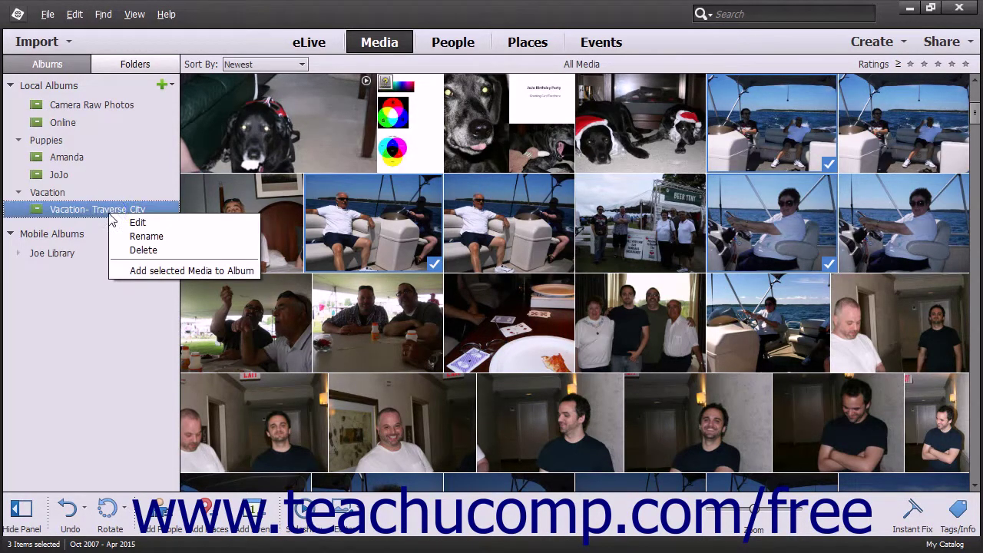
{"action": "left_click", "coordinate": [144, 251]}
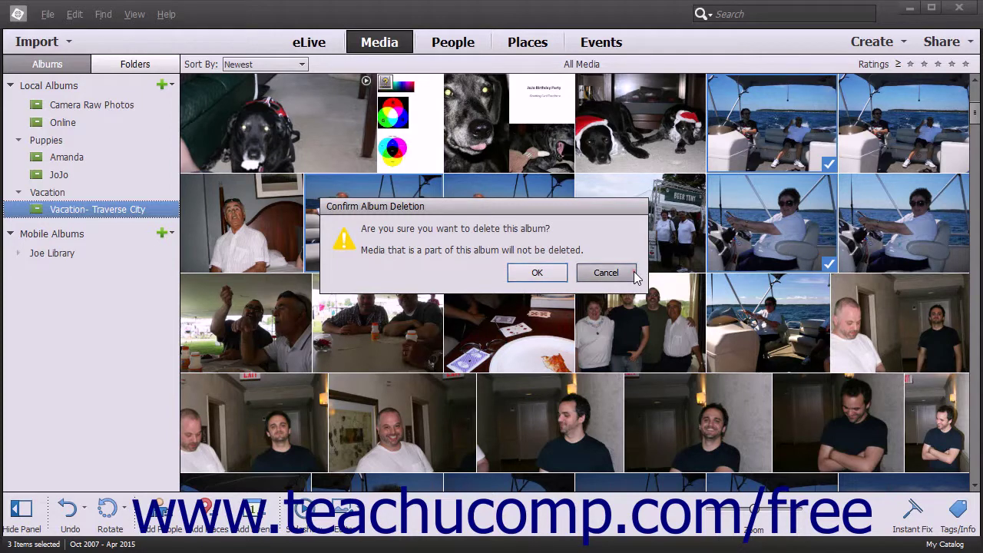
{"action": "left_click", "coordinate": [611, 274]}
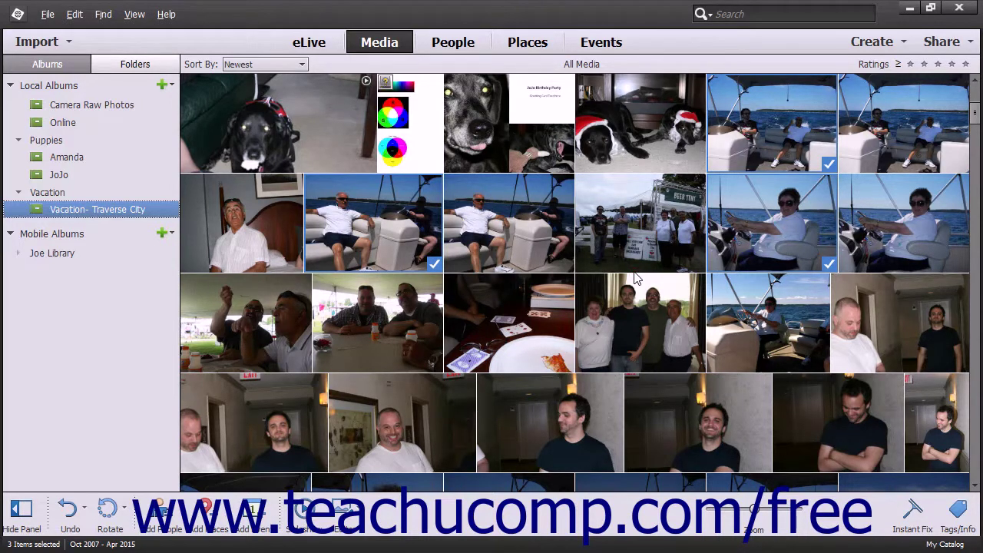
{"action": "left_click", "coordinate": [270, 338]}
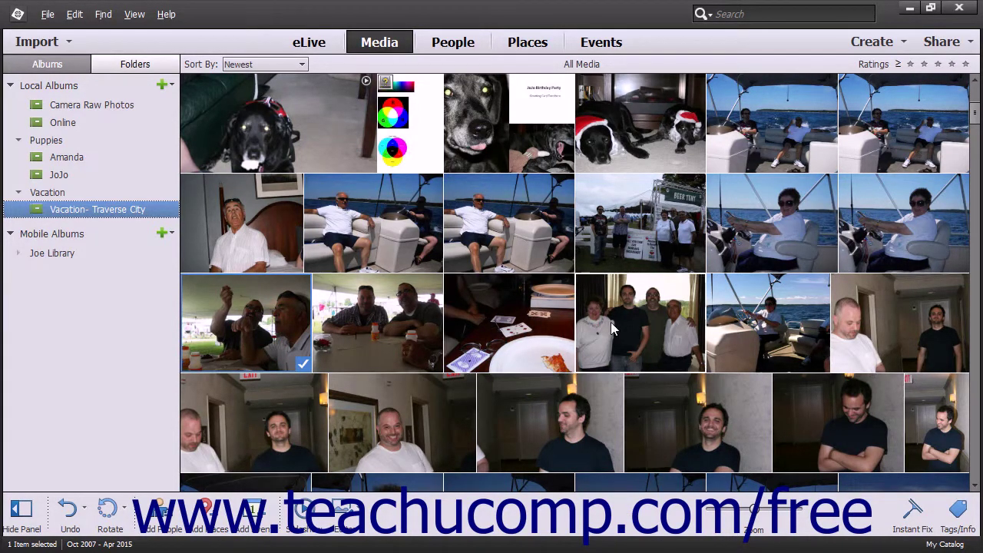
{"action": "left_click", "coordinate": [638, 318], "text": "shift"}
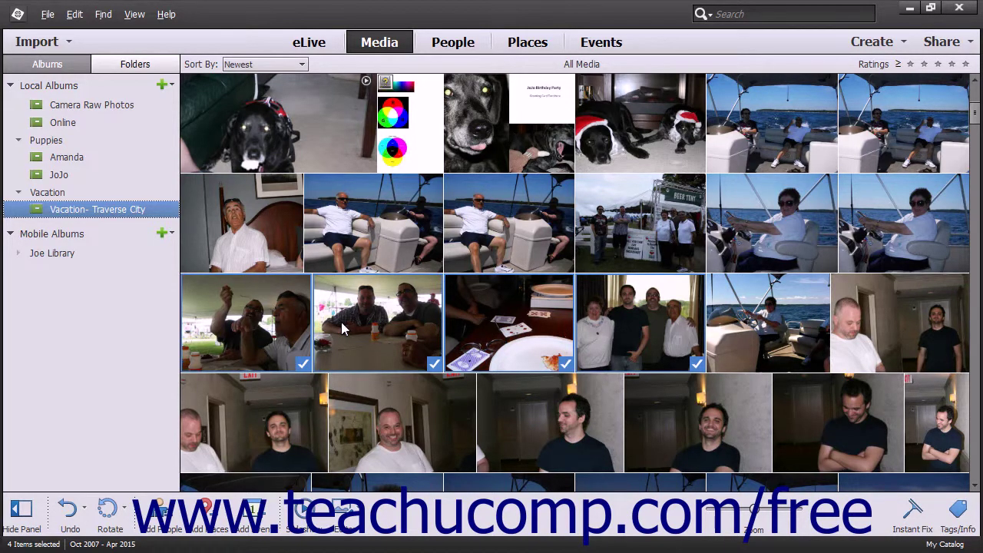
Bring up the Vacation- Traverse City album's context menu to reach Add selected Media to Album.
{"action": "right_click", "coordinate": [106, 208]}
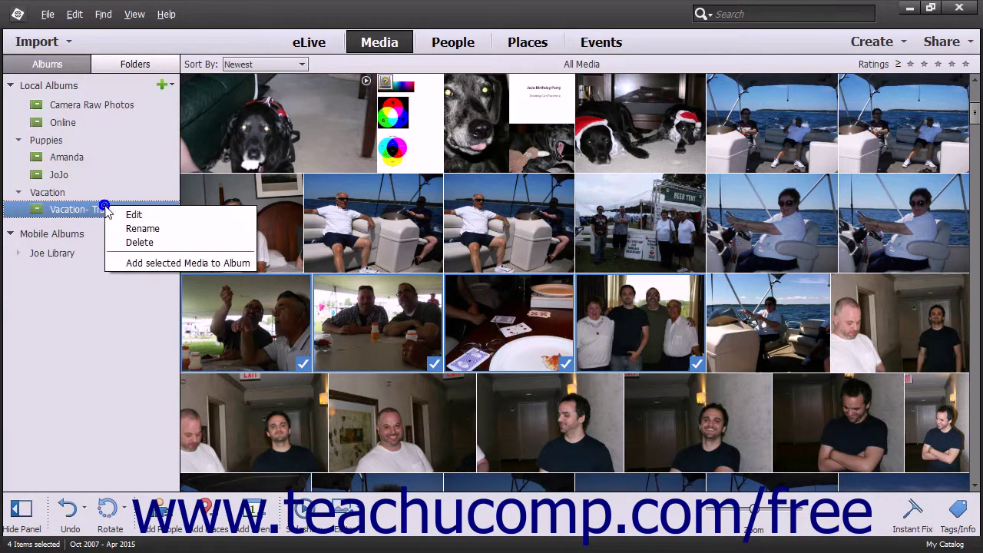